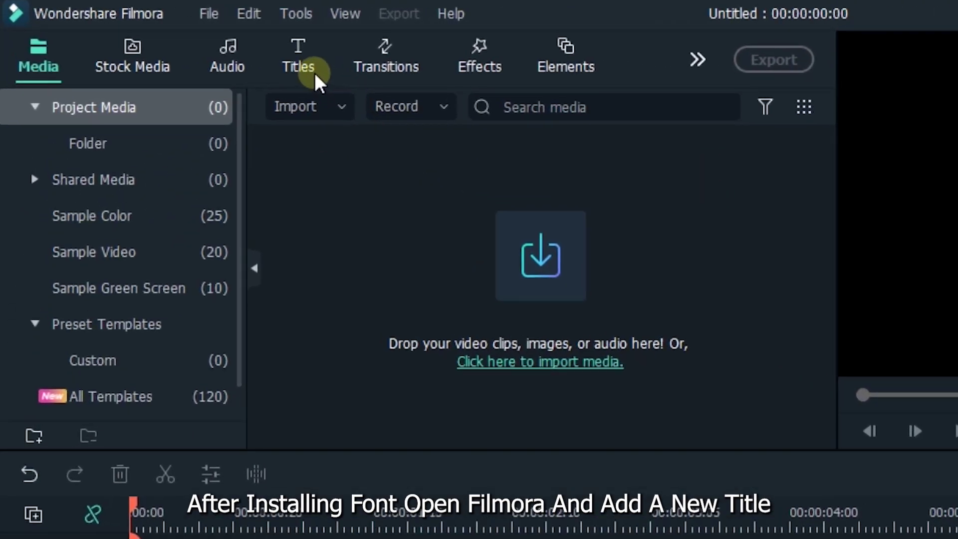
# Add the Default Title to the timeline and replace its placeholder text with the given name.
pyautogui.click(193, 41)
pyautogui.moveTo(227, 137); pyautogui.dragTo(75, 444)
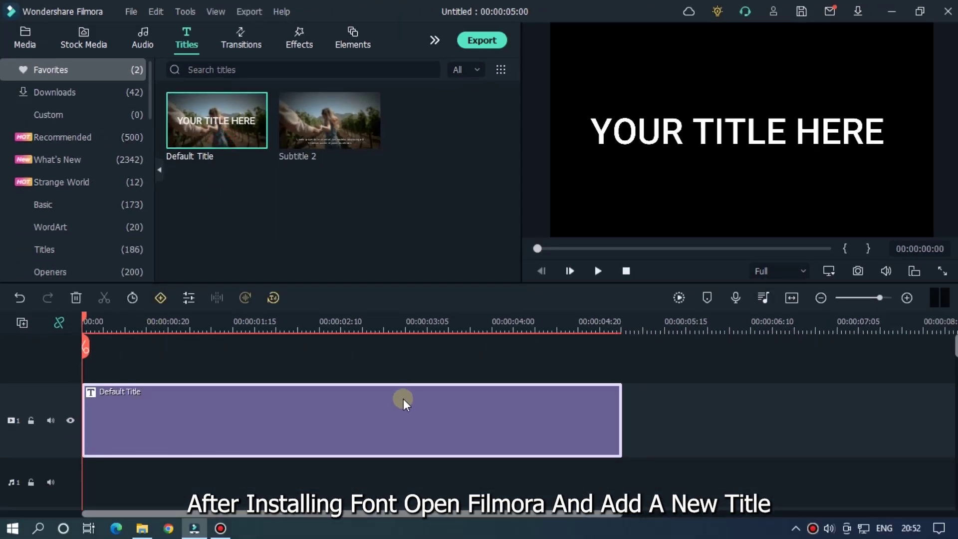
pyautogui.doubleClick(335, 430)
pyautogui.click(306, 151)
pyautogui.hotkey('ctrl', 'a')
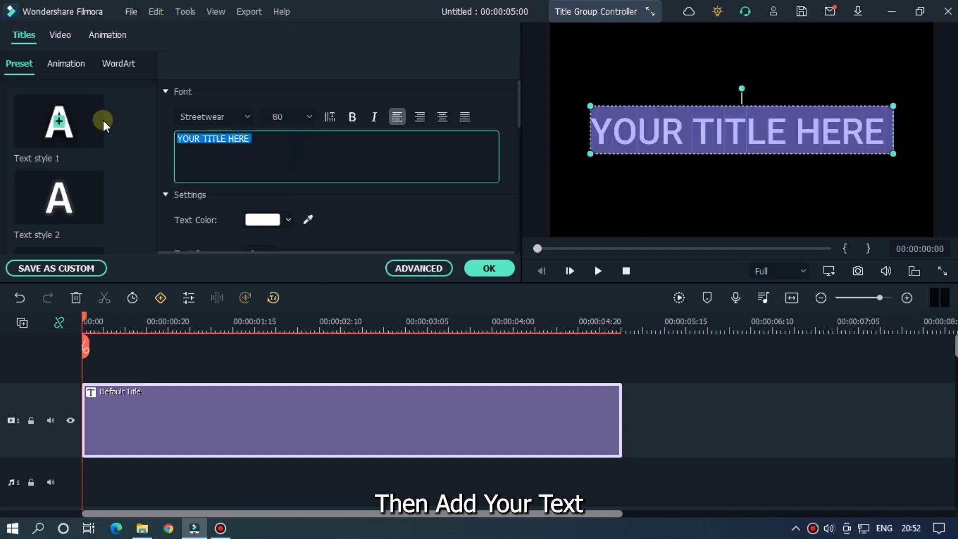
pyautogui.write('Mahmud')
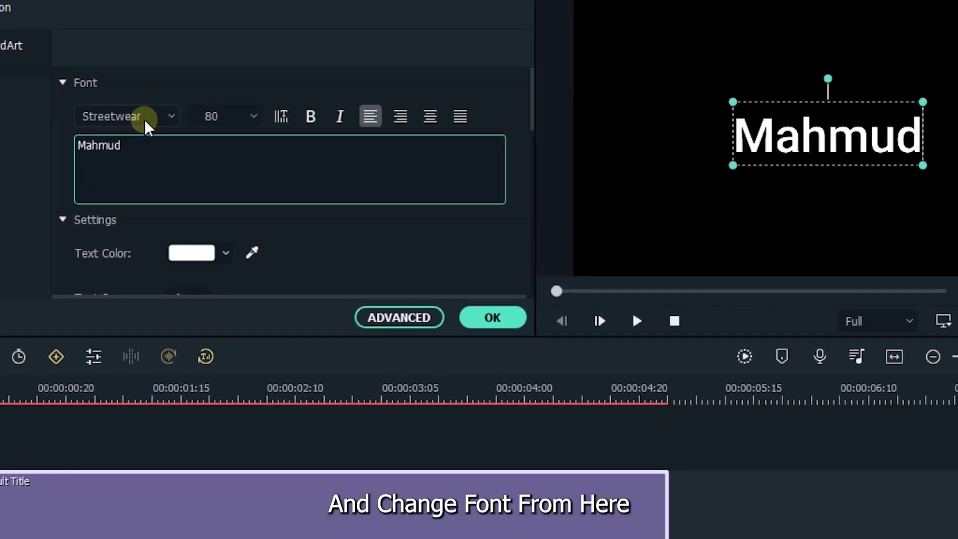
# Set the title font to Fira Sans Black by searching 'fir'.
pyautogui.click(230, 119)
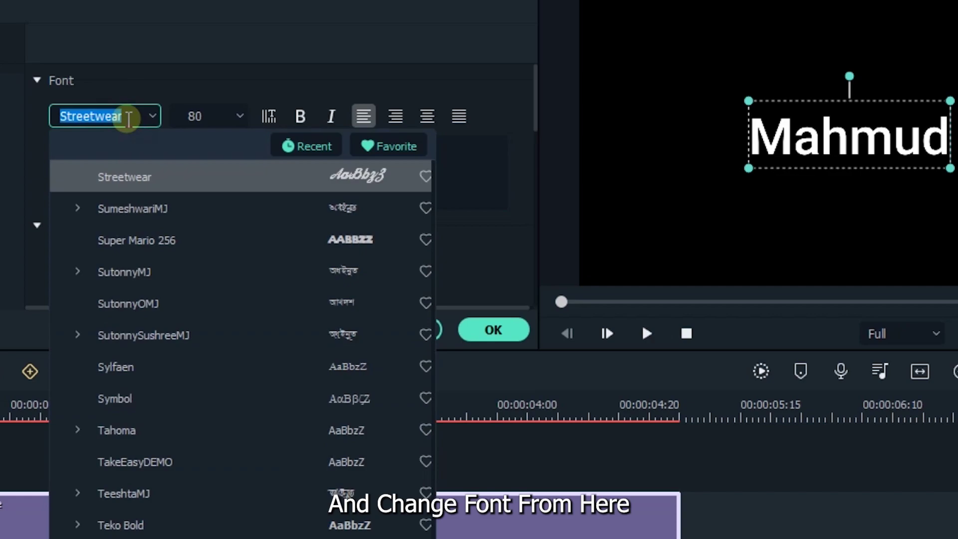
pyautogui.write('fir')
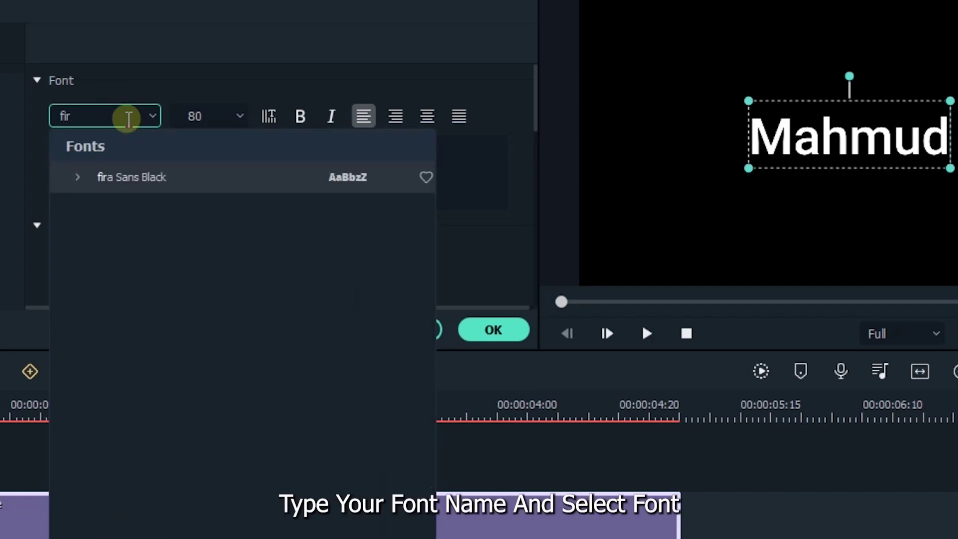
pyautogui.click(98, 185)
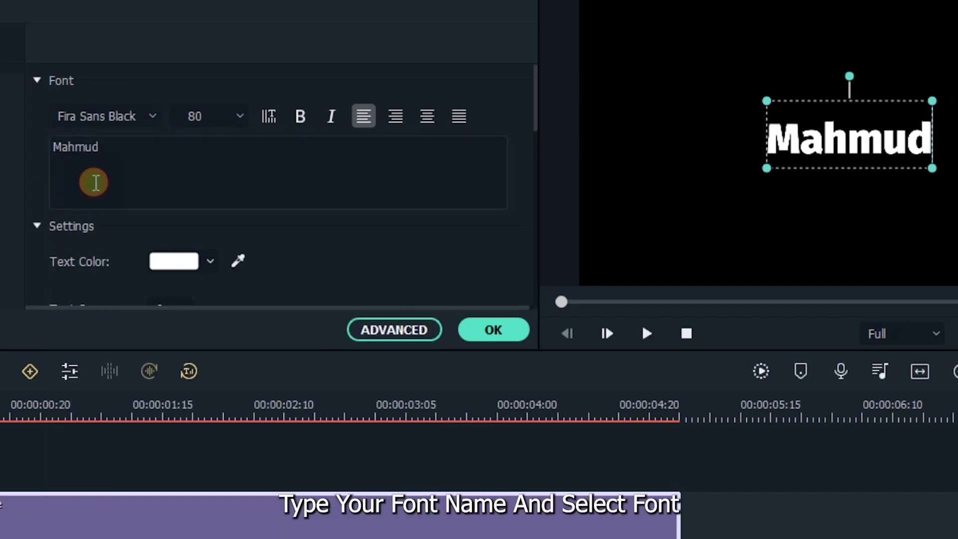
pyautogui.click(124, 115)
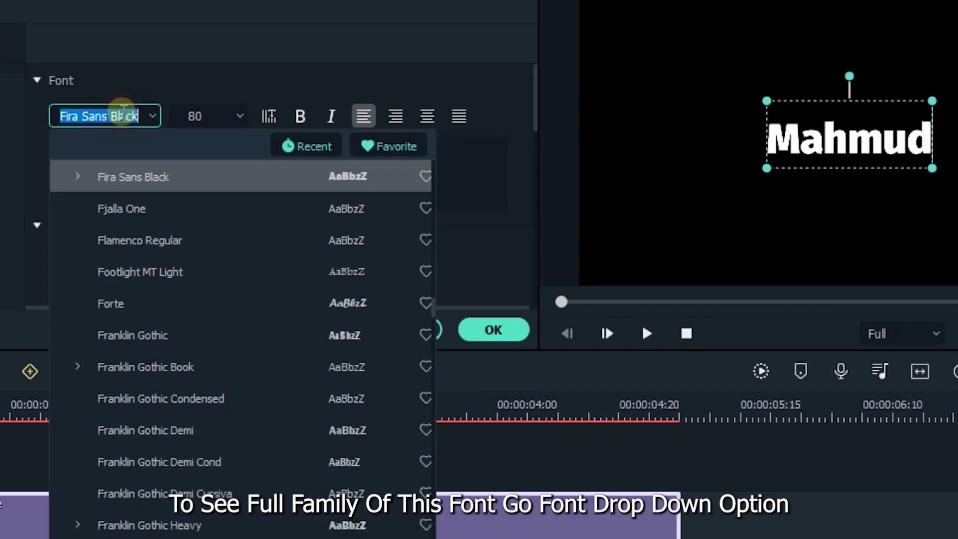
pyautogui.click(76, 178)
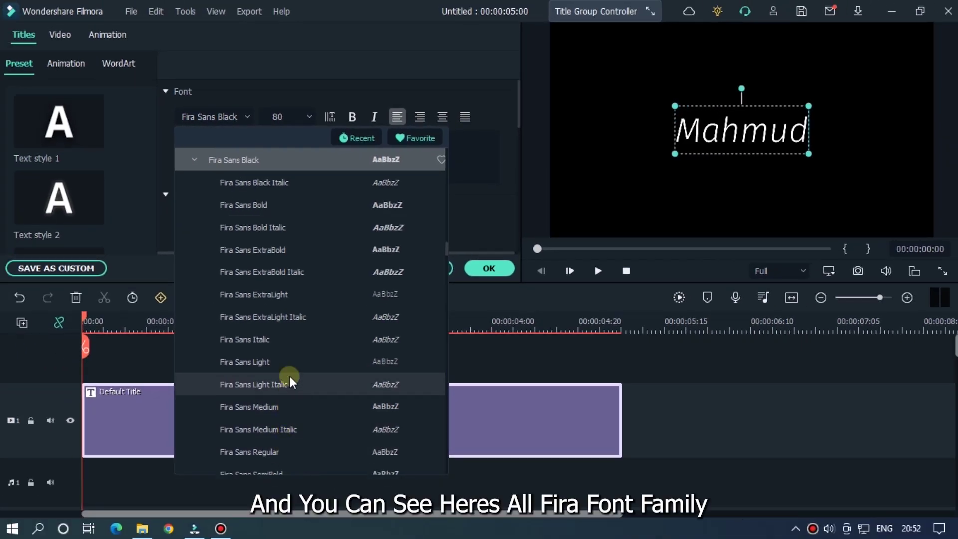
pyautogui.scroll(-3, 294, 274)
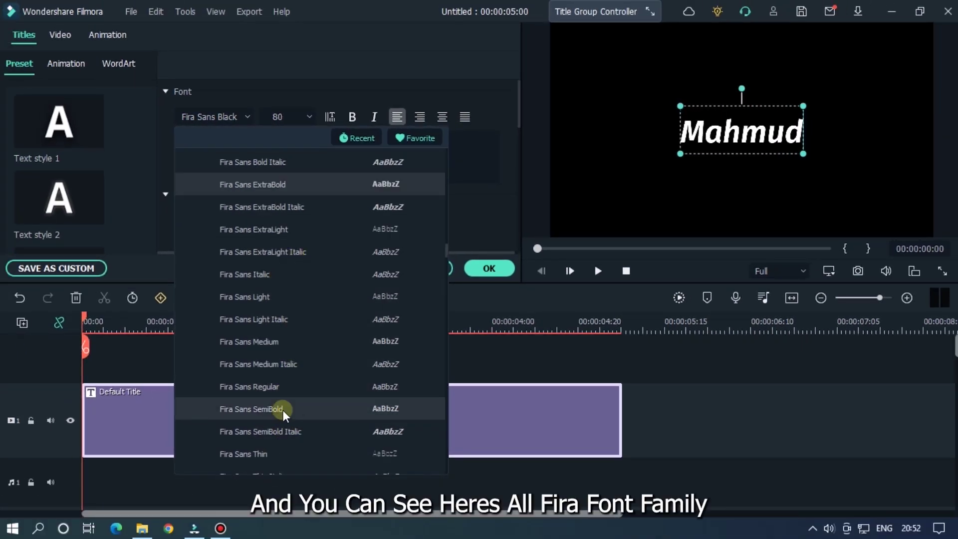
pyautogui.scroll(3, 278, 260)
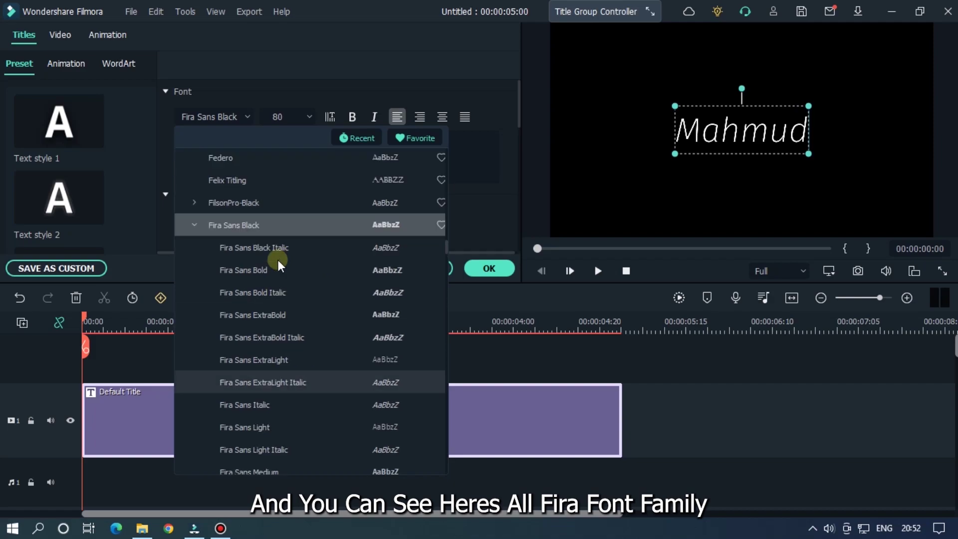
pyautogui.click(282, 225)
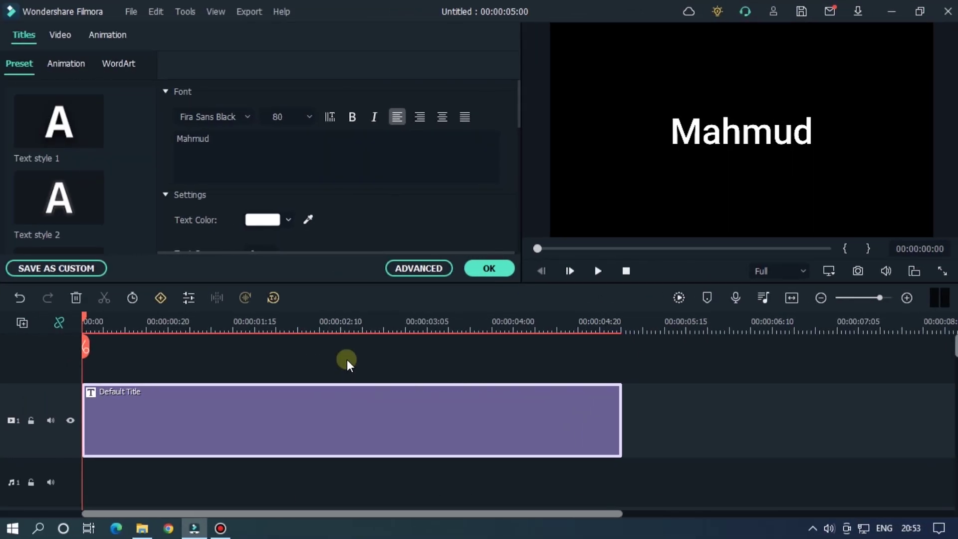
# Search 'gem' in the font list and apply gemstone Regular to the title.
pyautogui.click(225, 117)
pyautogui.write('g')
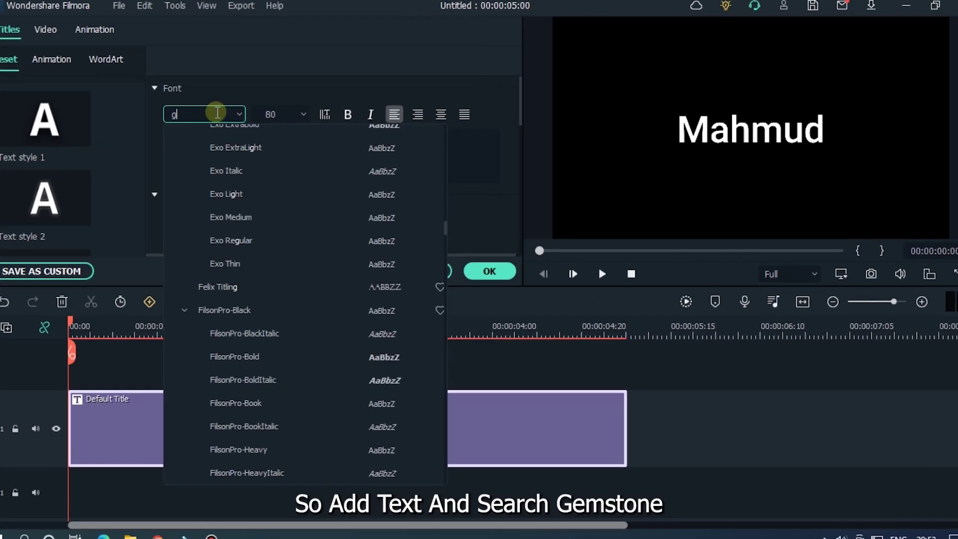
pyautogui.write('en')
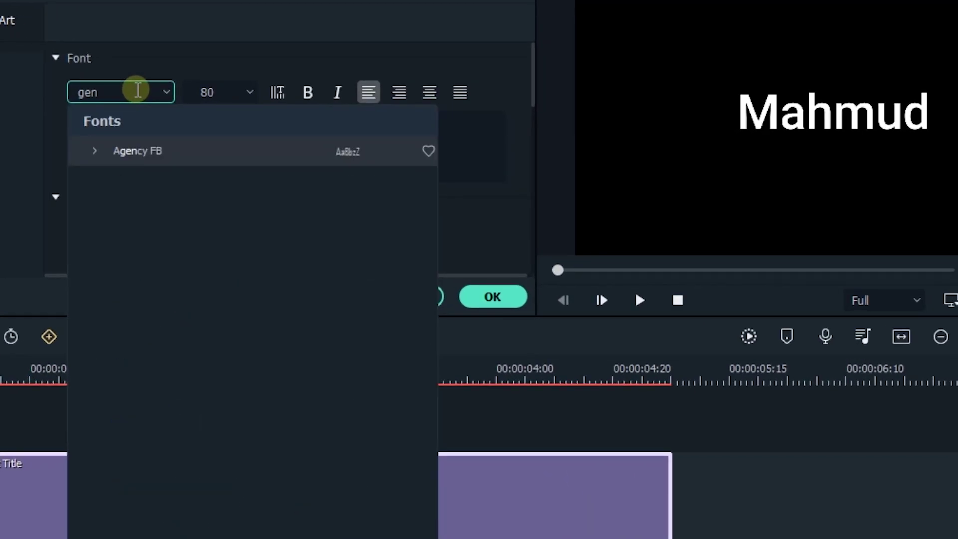
pyautogui.press('BackSpace')
pyautogui.write('m')
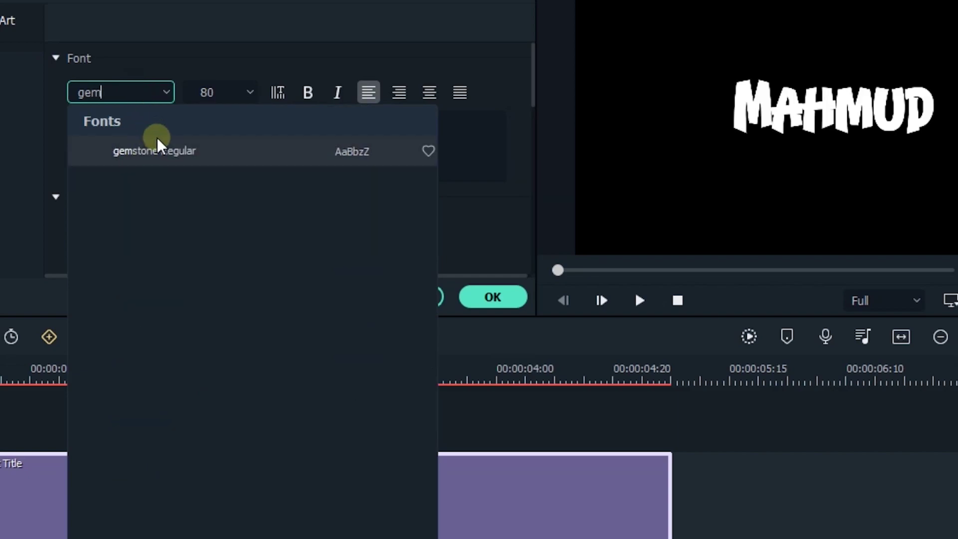
pyautogui.click(161, 151)
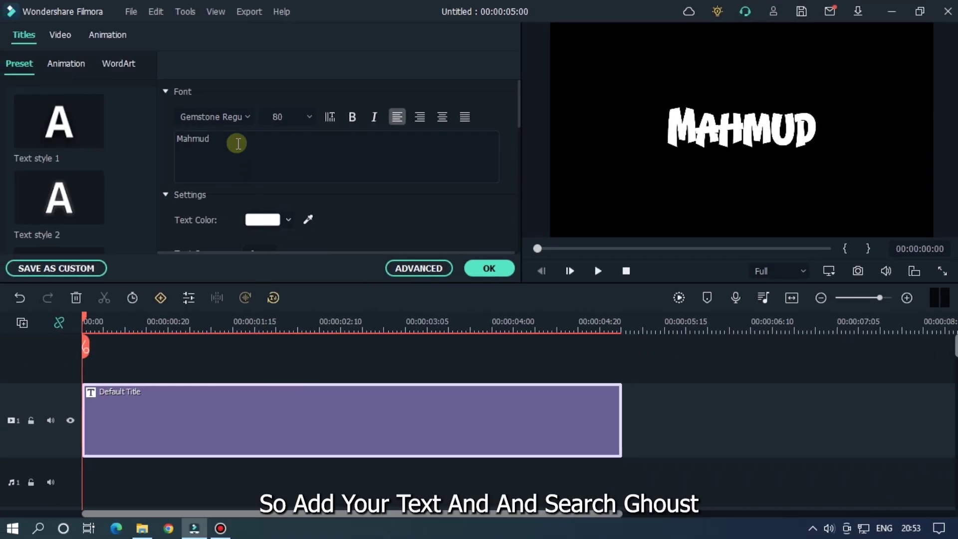
# Search 'gho' and apply ghoustOutline-Regular for outlined lettering.
pyautogui.click(210, 115)
pyautogui.write('gho')
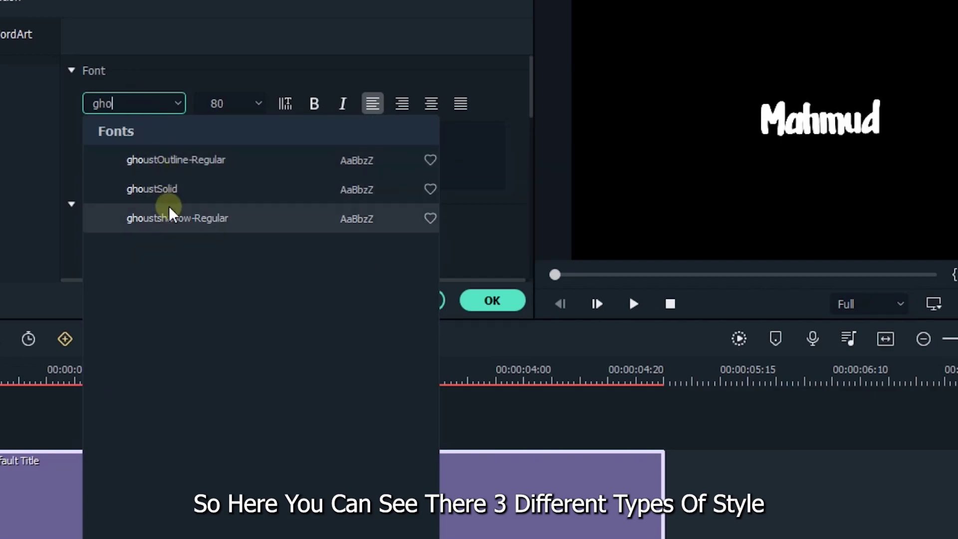
pyautogui.click(177, 165)
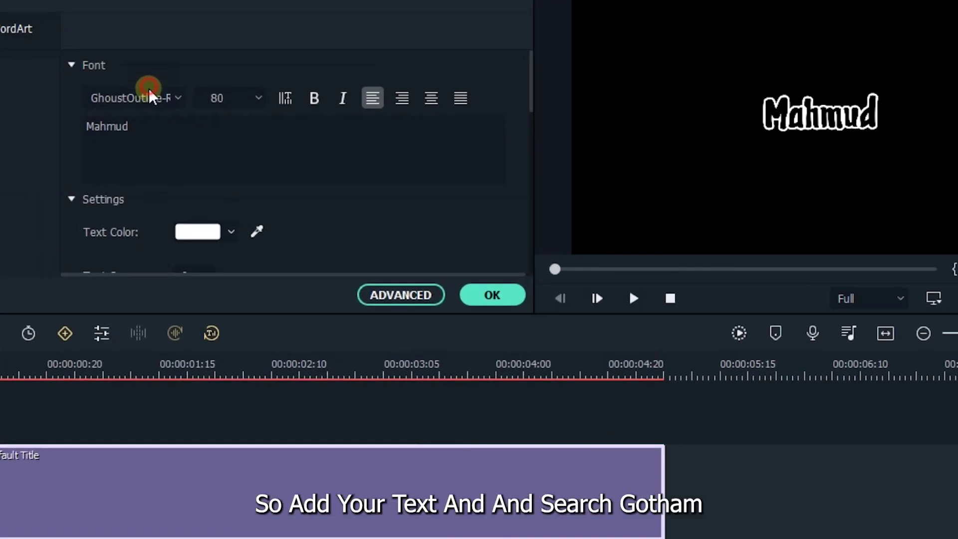
# Search 'gotha' and browse the Gotham font variants to reach Gotham-Black.
pyautogui.click(225, 116)
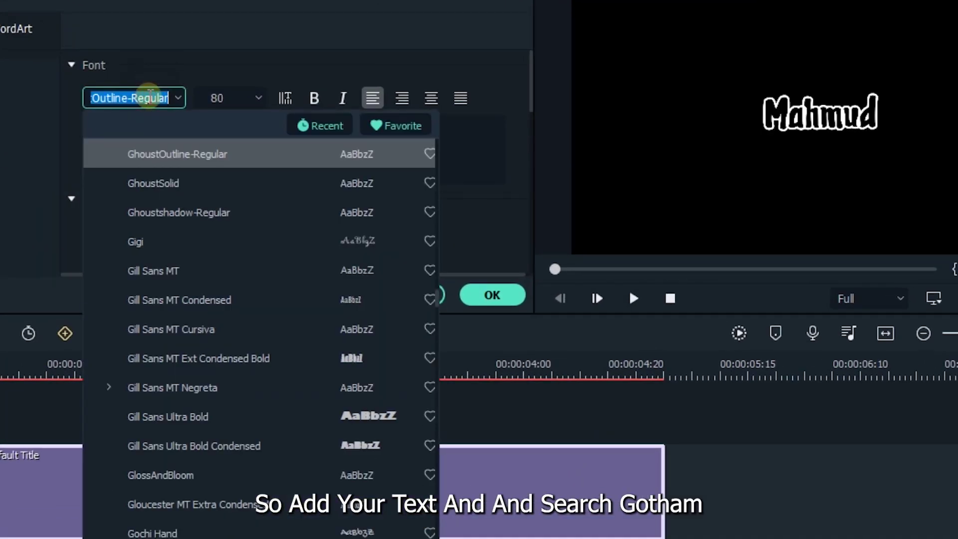
pyautogui.write('gotha')
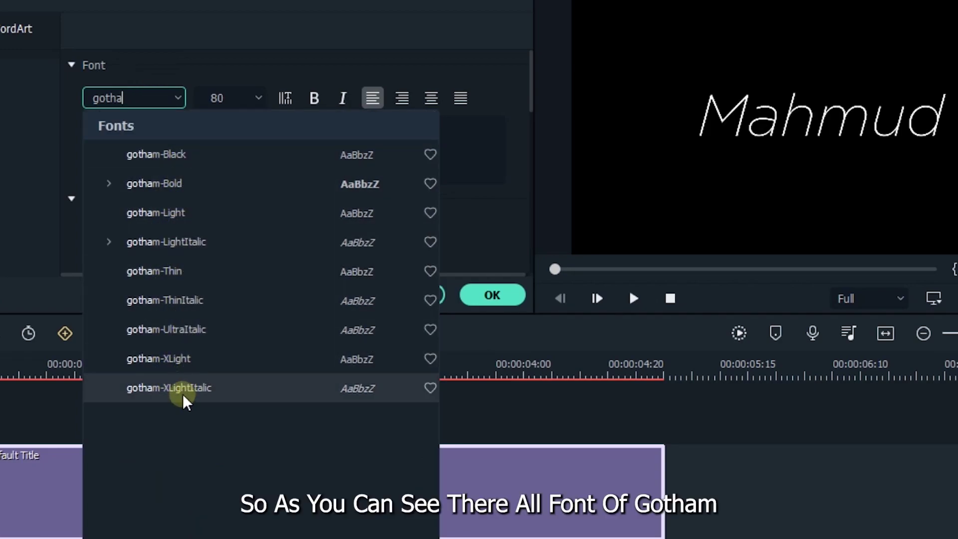
pyautogui.click(110, 243)
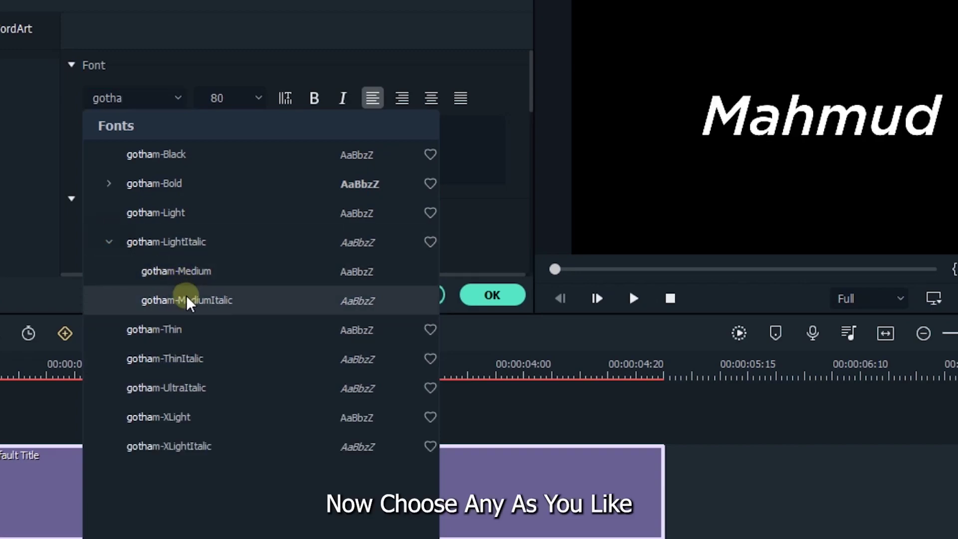
pyautogui.click(111, 185)
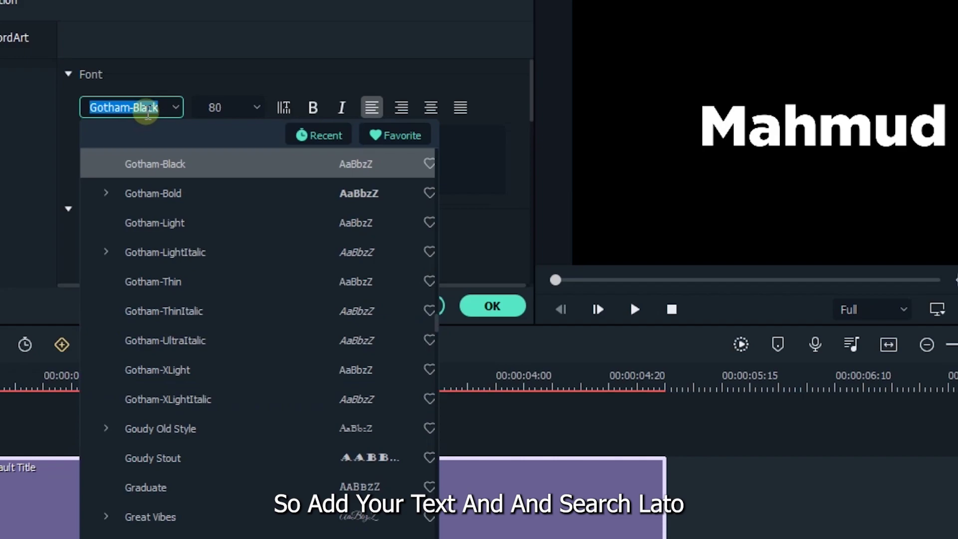
# Search 'lato' and expand the Lato family to choose Lato Black.
pyautogui.write('lato')
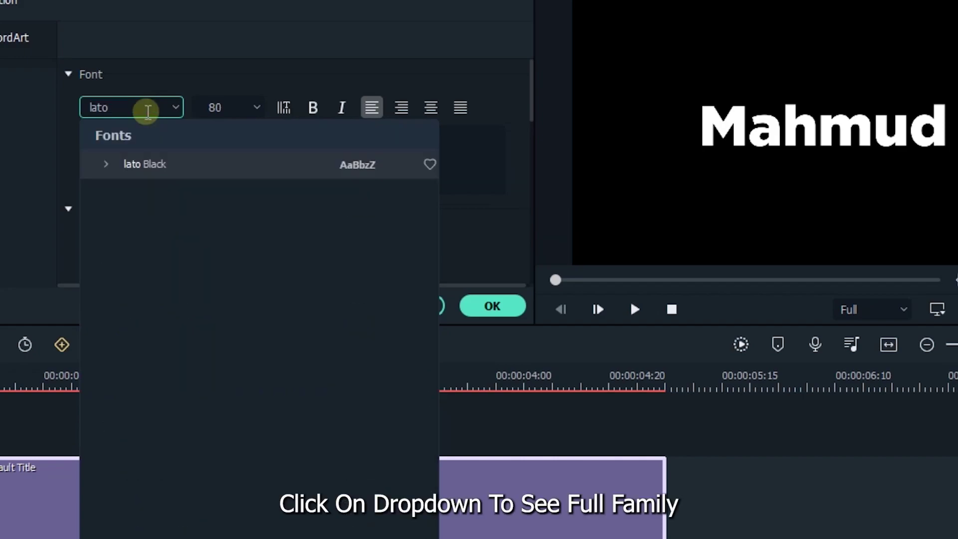
pyautogui.click(107, 165)
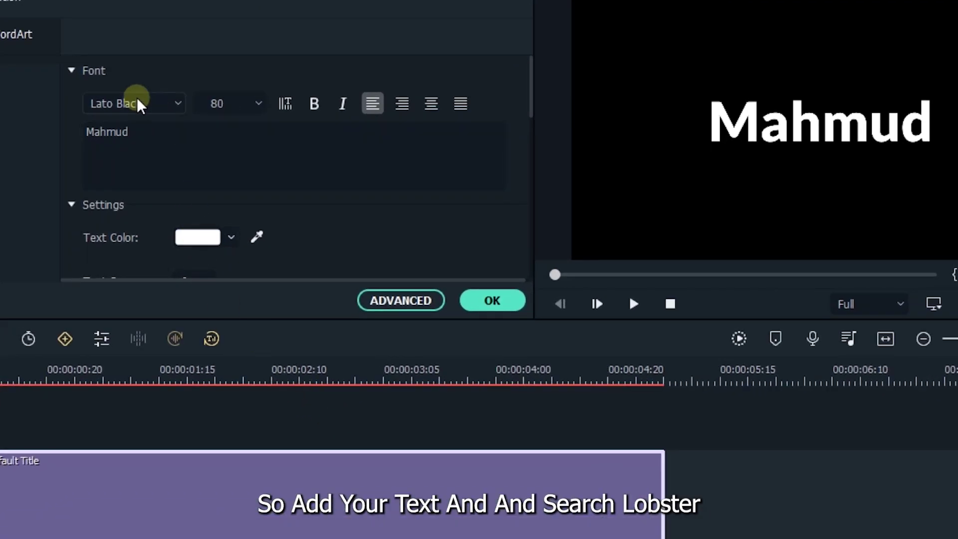
# Clear the font name, search 'lob', and apply Lobster Regular script.
pyautogui.click(214, 110)
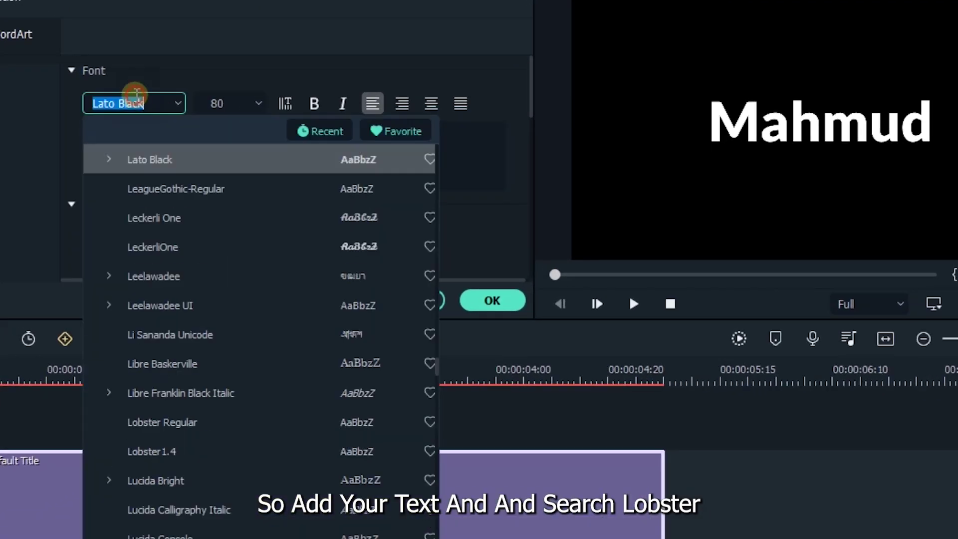
pyautogui.press('BackSpace')
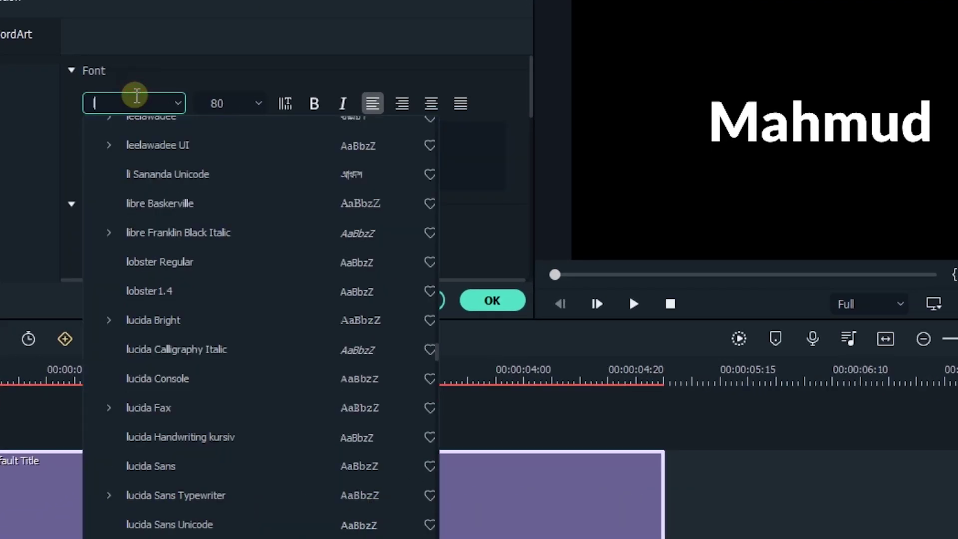
pyautogui.write('lob')
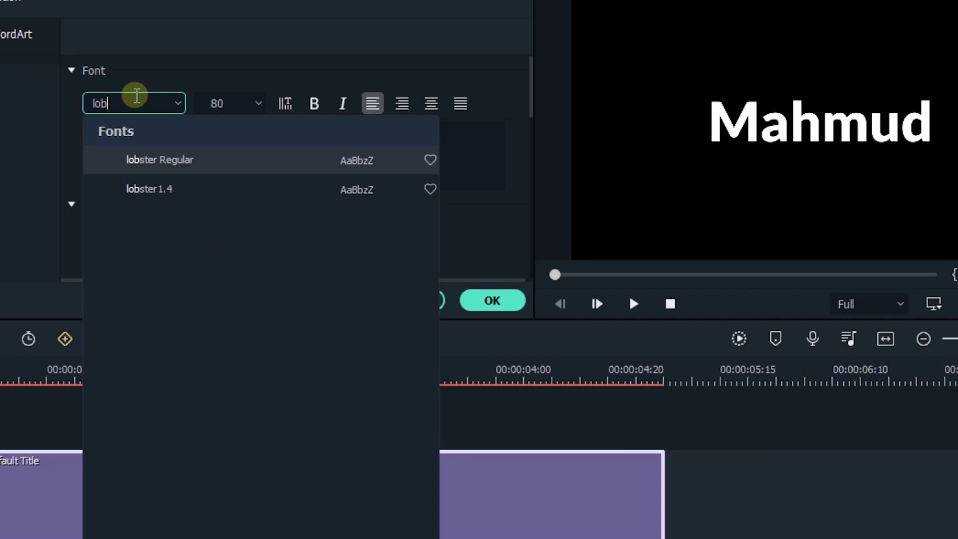
pyautogui.click(175, 156)
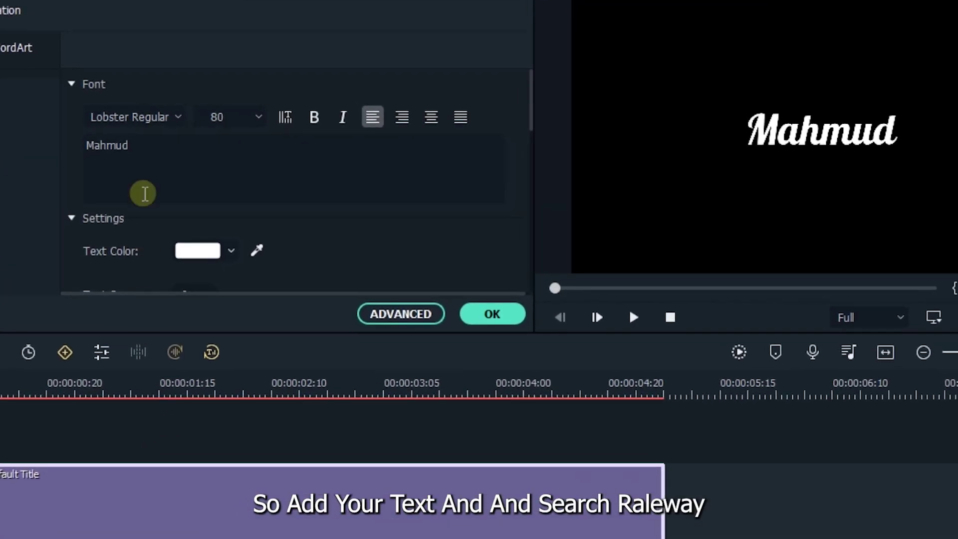
# Search 'rale', expand the Raleway family, and apply Raleway Bold.
pyautogui.click(216, 113)
pyautogui.write('ral')
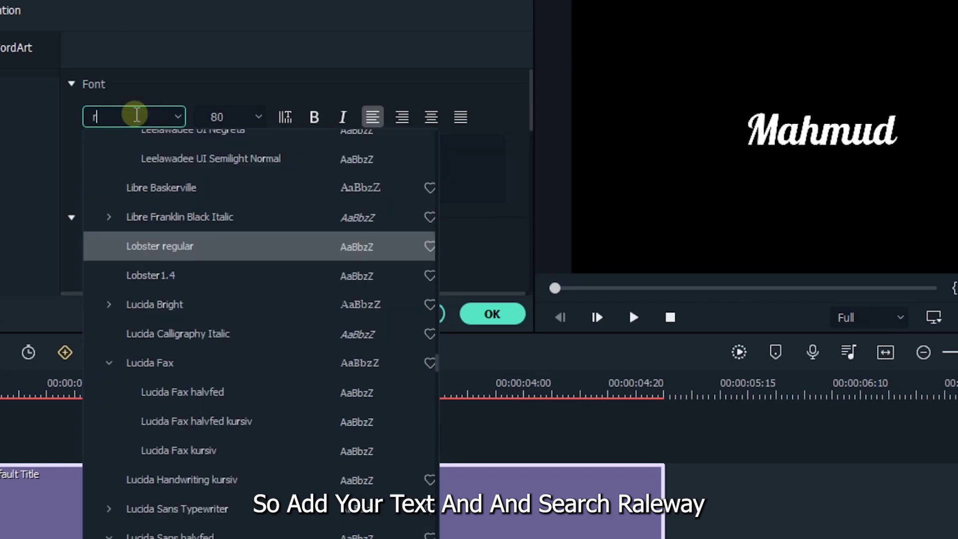
pyautogui.write('e')
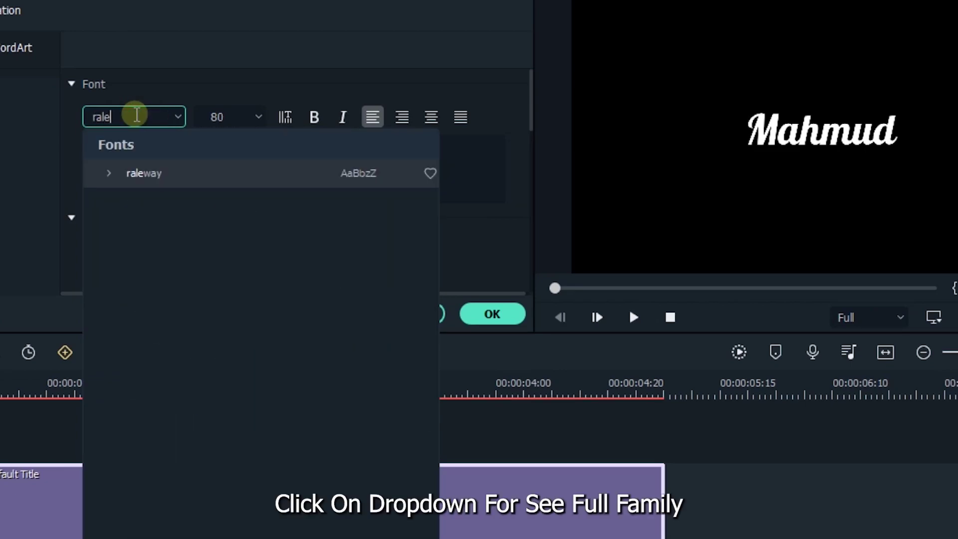
pyautogui.click(111, 176)
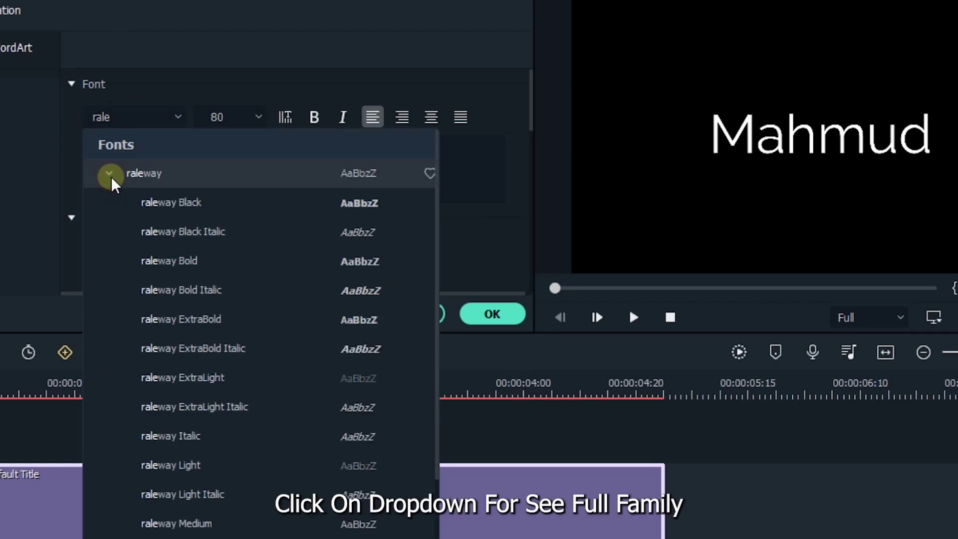
pyautogui.scroll(-2, 150, 520)
pyautogui.scroll(3, 210, 440)
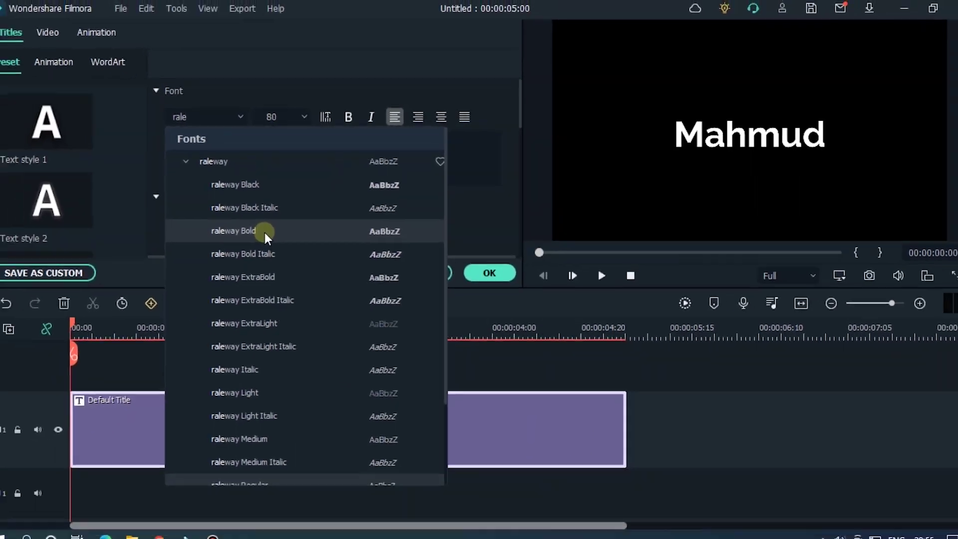
pyautogui.click(208, 262)
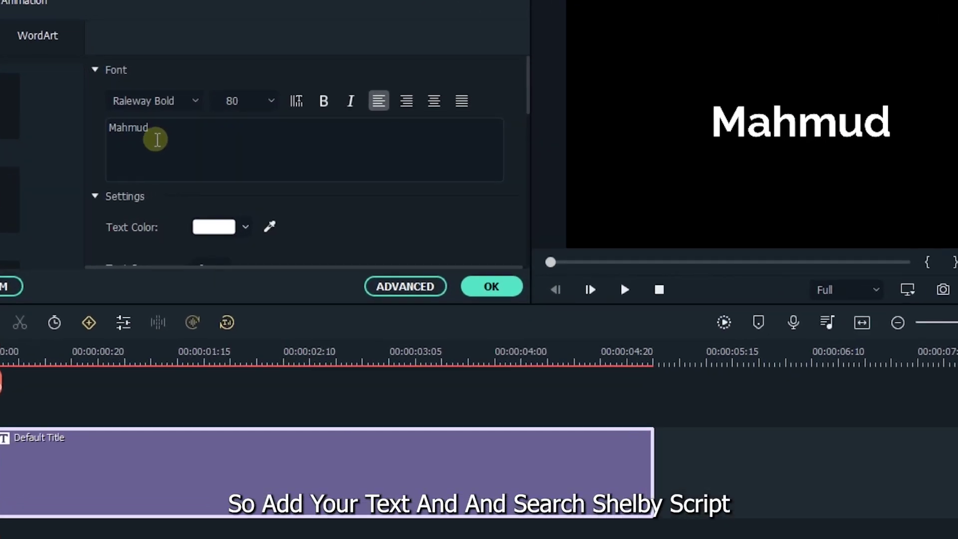
# Search 'she' and apply the handwritten Shelby Script font.
pyautogui.click(222, 114)
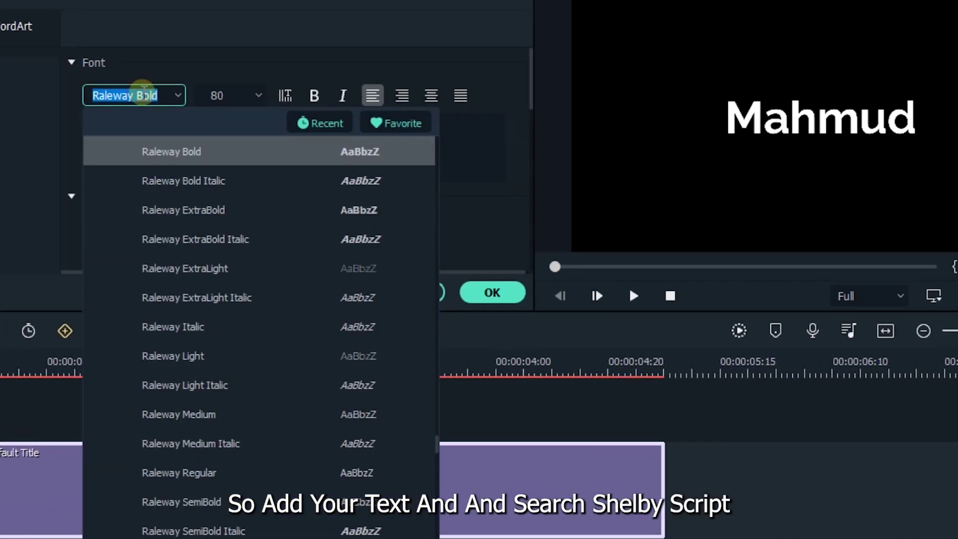
pyautogui.write('she')
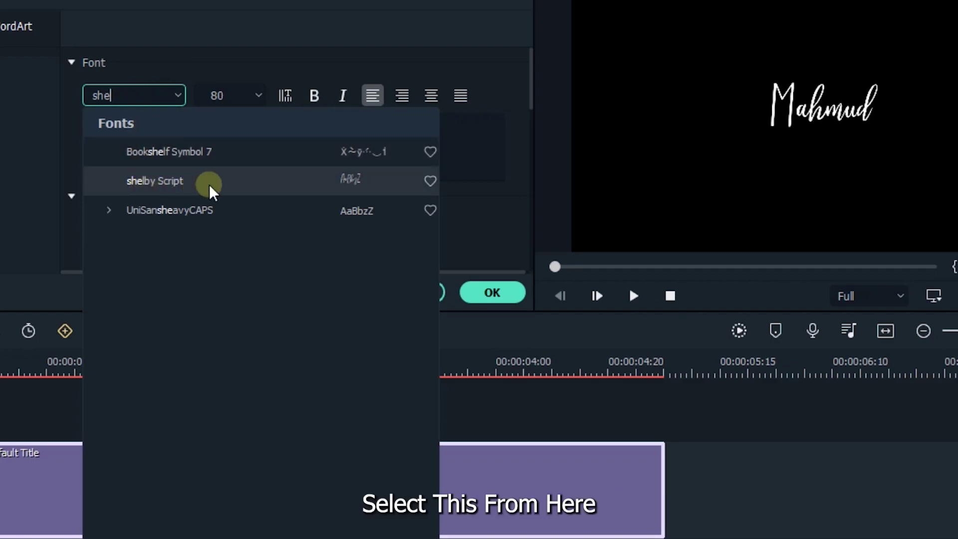
pyautogui.click(285, 186)
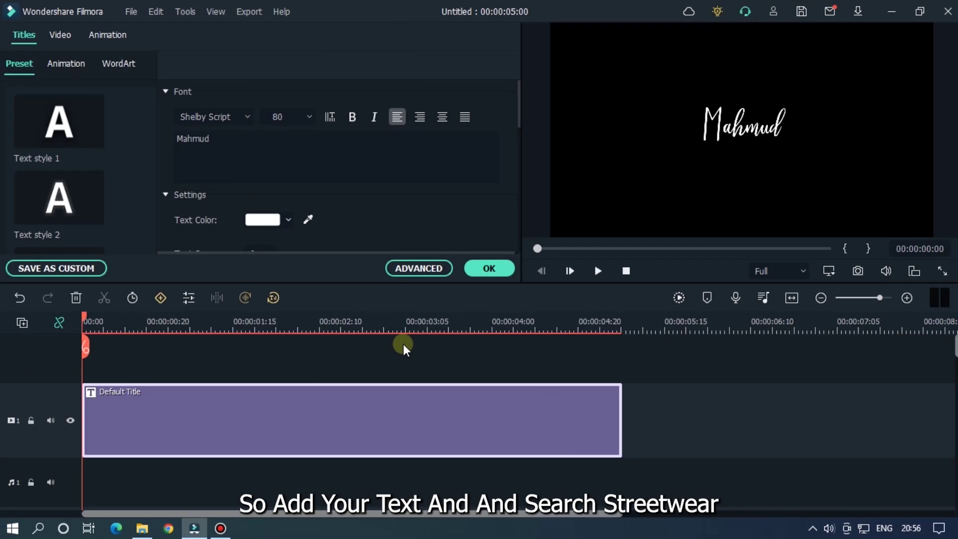
# Search 'str' and apply the Streetwear brush-script font.
pyautogui.click(245, 118)
pyautogui.write('str')
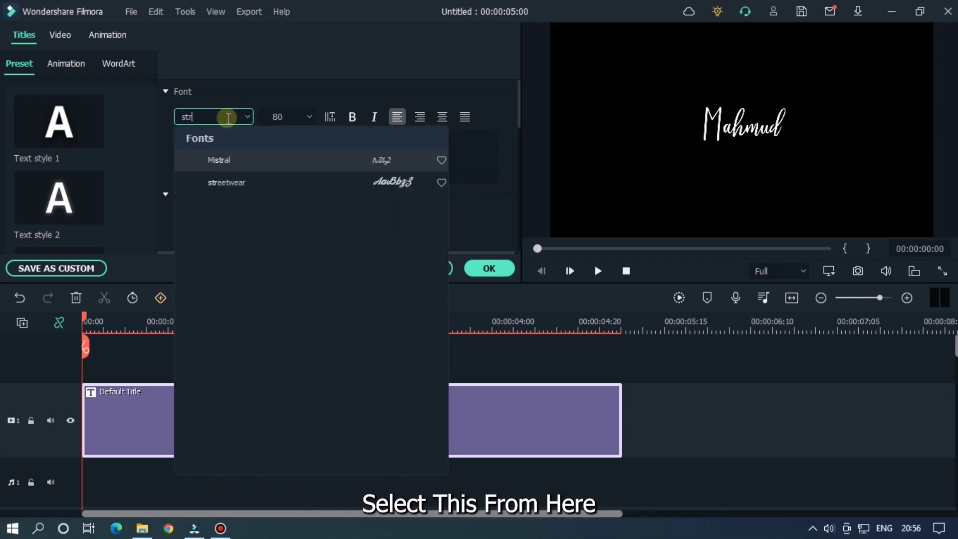
pyautogui.click(234, 183)
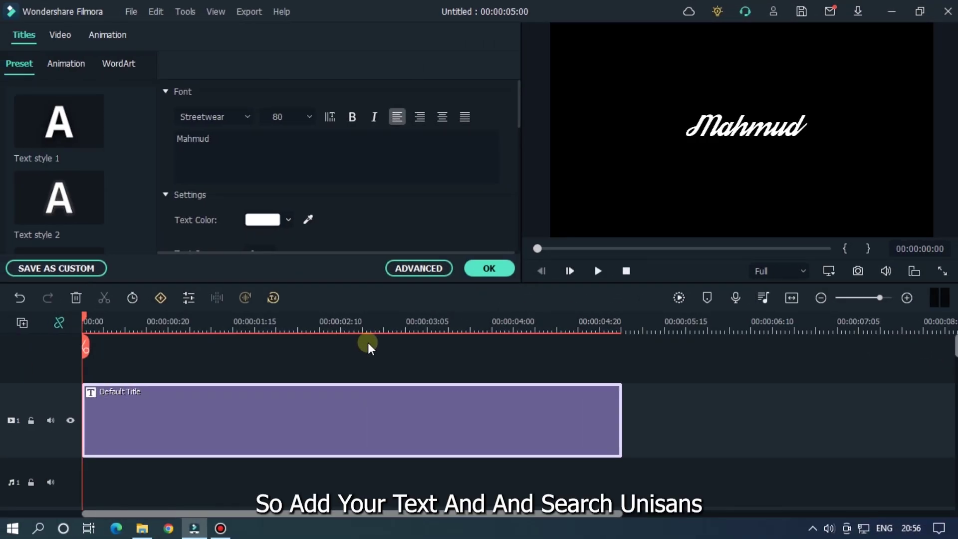
# Search 'unisa' and expand the unisansHeavyCAPS family for heavy capital lettering.
pyautogui.click(223, 117)
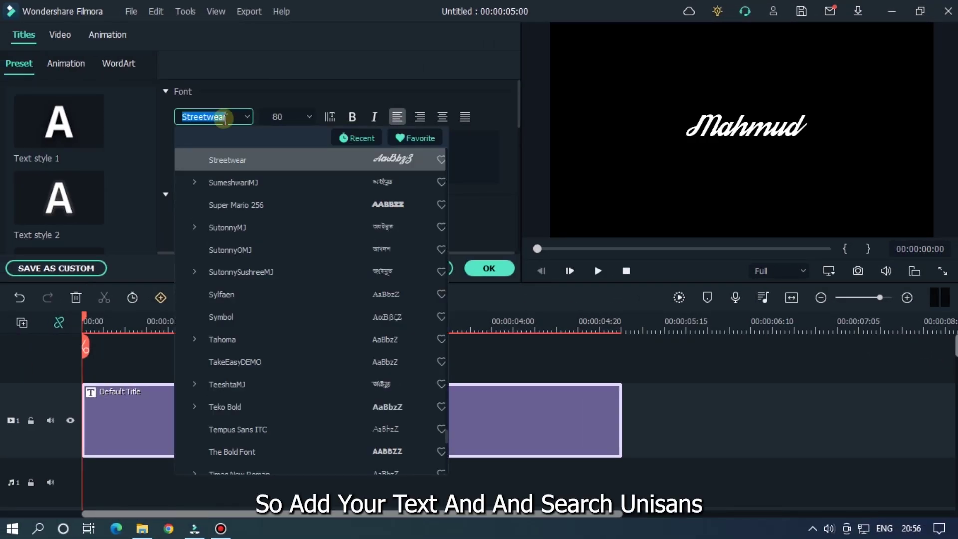
pyautogui.write('unisa')
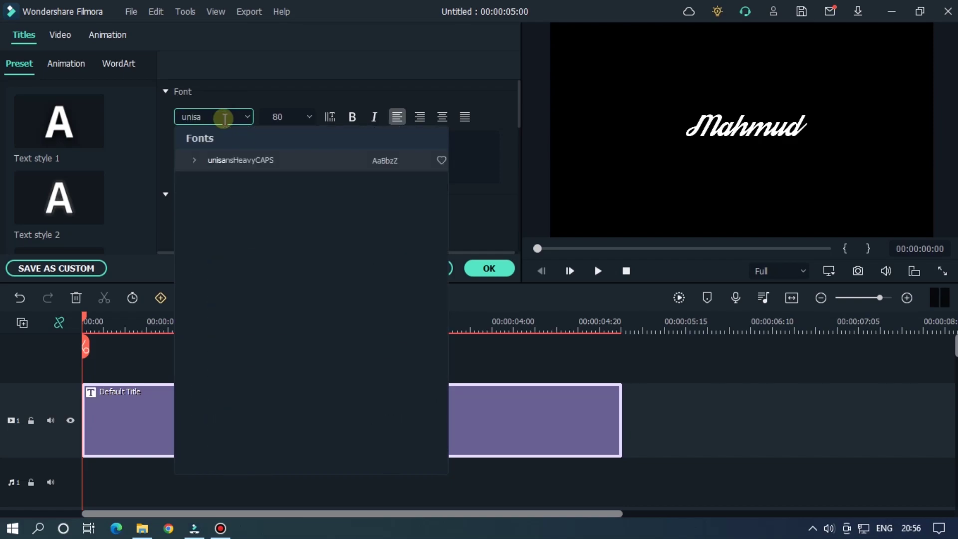
pyautogui.click(195, 162)
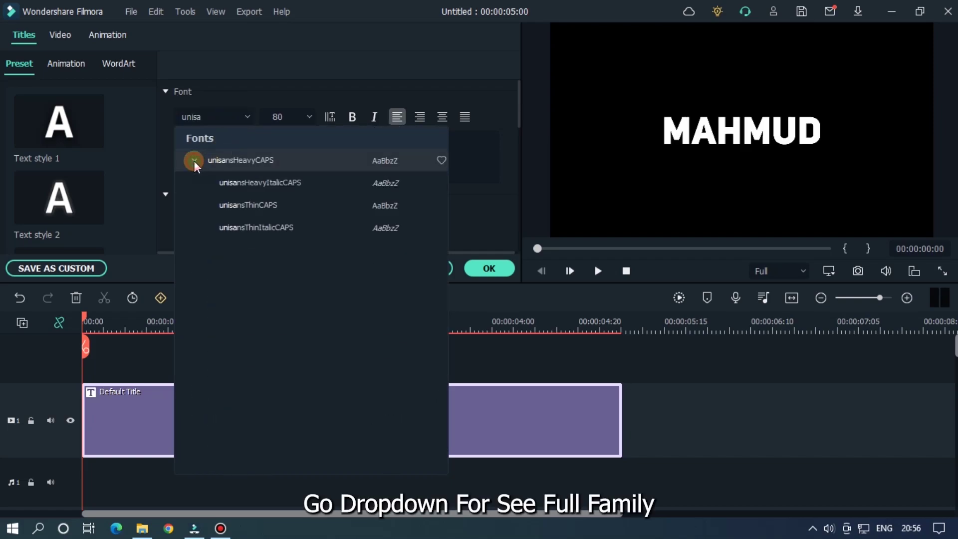